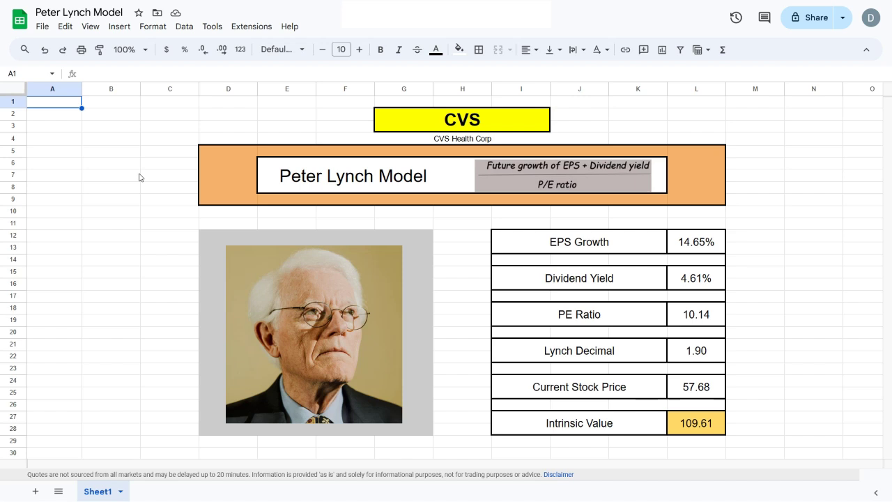
# Review the formulas behind the EPS Growth, Dividend Yield and PE Ratio values.
pyautogui.click(272, 397)
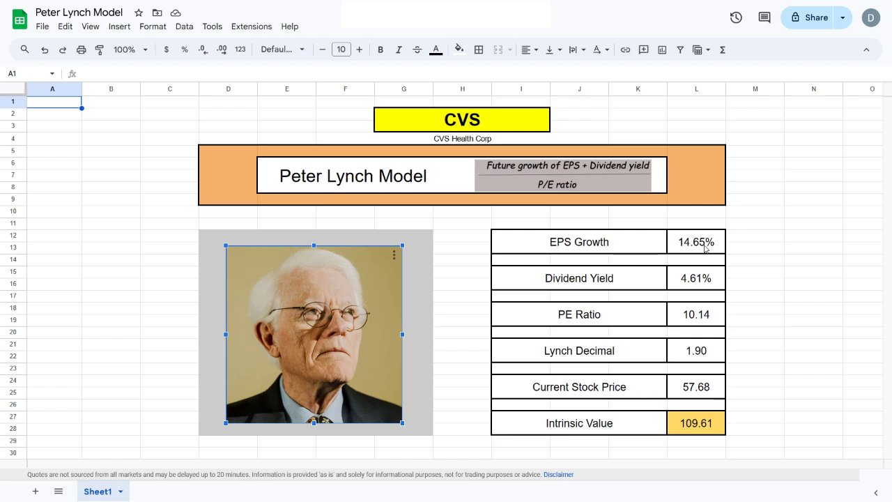
pyautogui.click(694, 315)
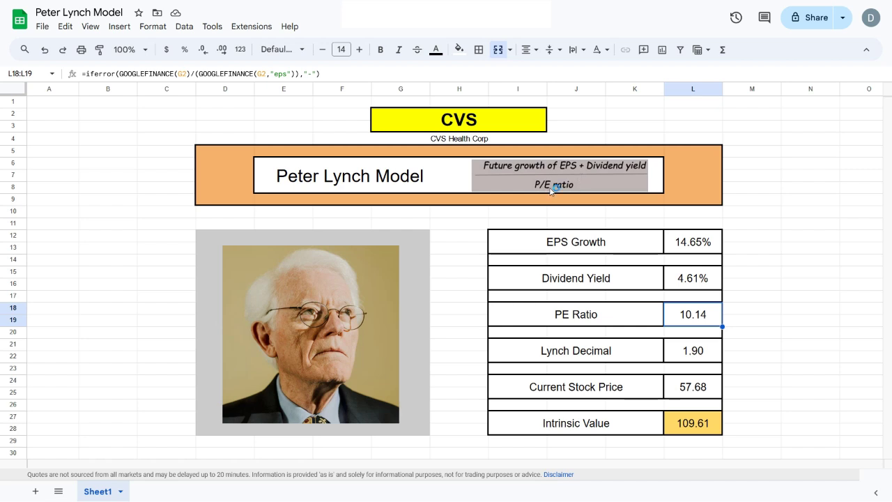
pyautogui.click(758, 187)
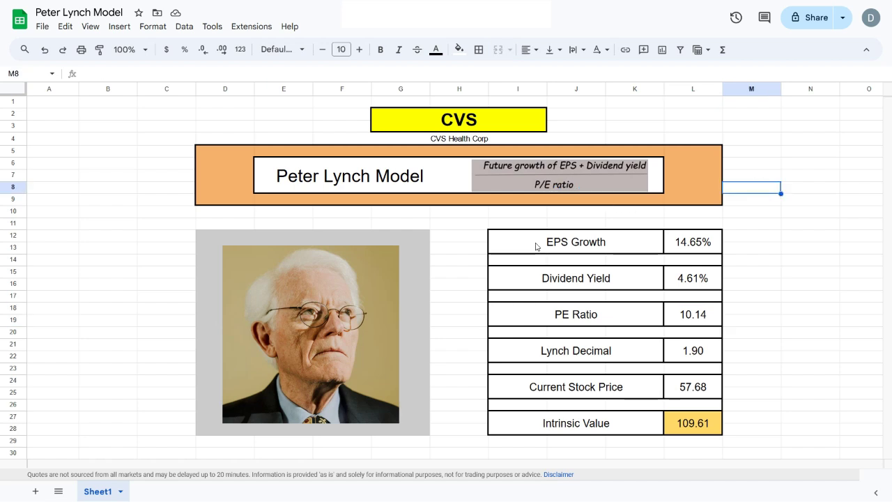
pyautogui.moveTo(536, 246); pyautogui.dragTo(692, 425)
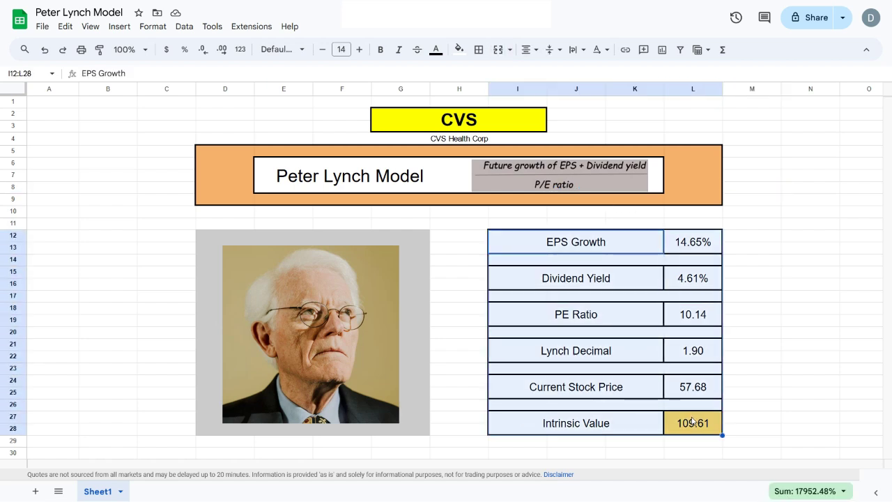
pyautogui.click(753, 251)
pyautogui.click(680, 243)
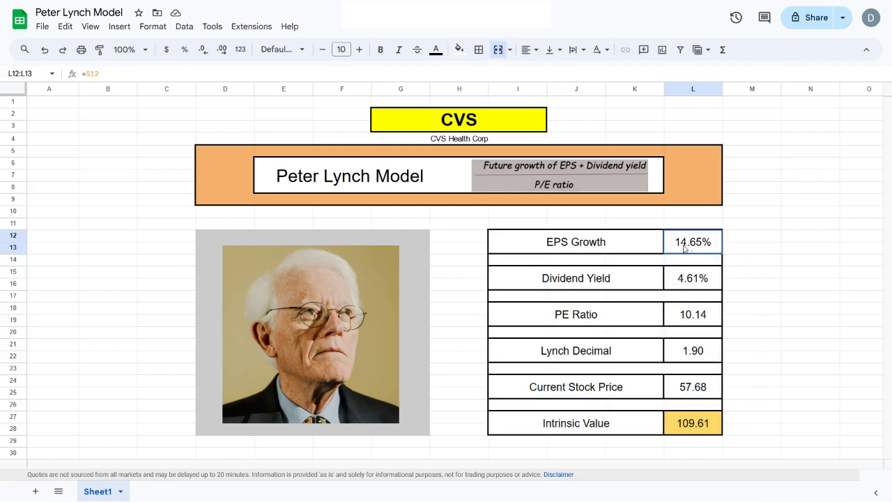
pyautogui.click(685, 284)
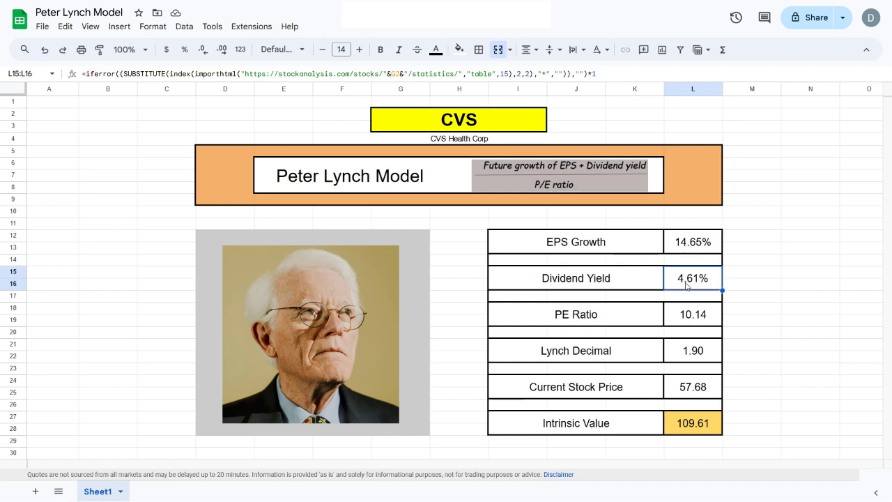
pyautogui.click(693, 325)
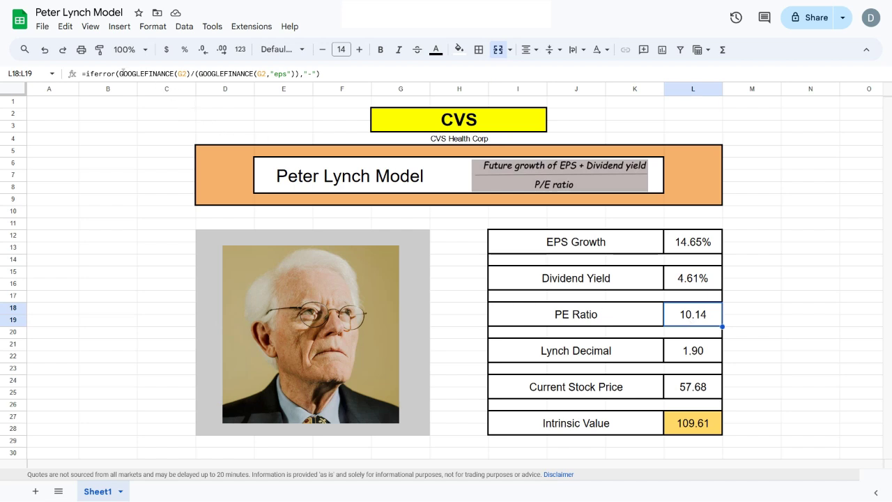
# Inspect the PE formula without changing it, then the Lynch Decimal and Intrinsic Value calculations.
pyautogui.click(120, 73)
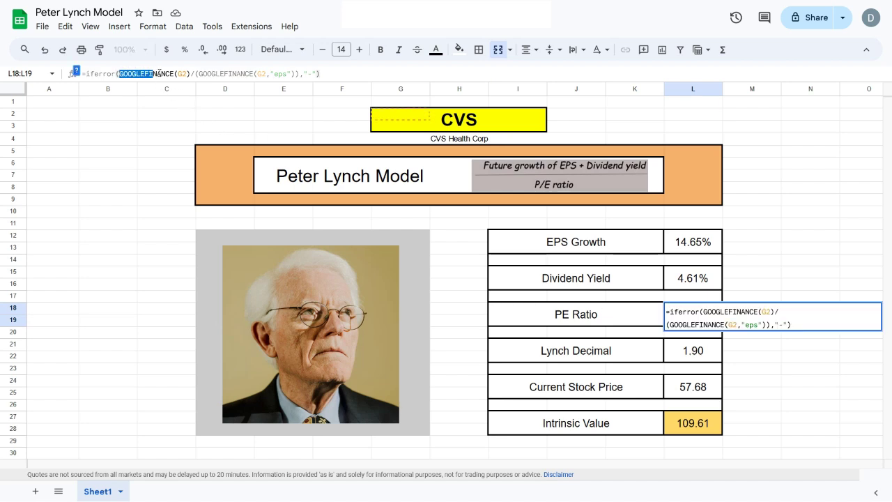
pyautogui.click(750, 239)
pyautogui.press('Escape')
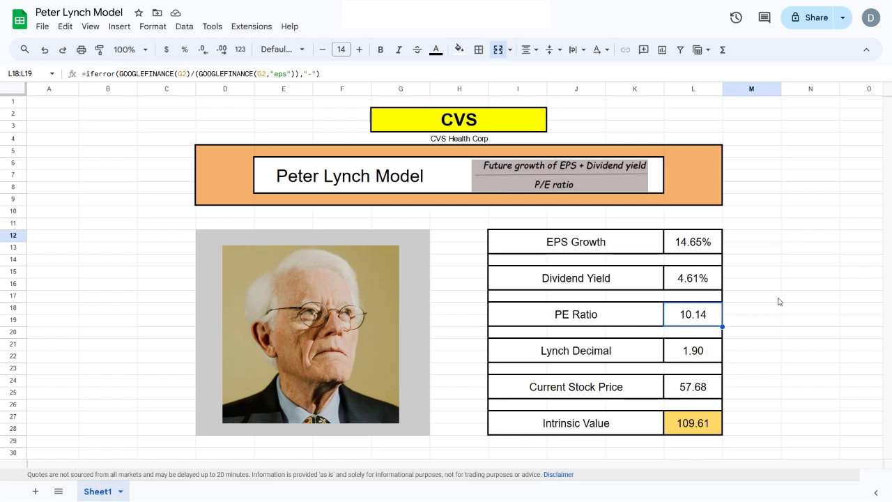
pyautogui.click(690, 358)
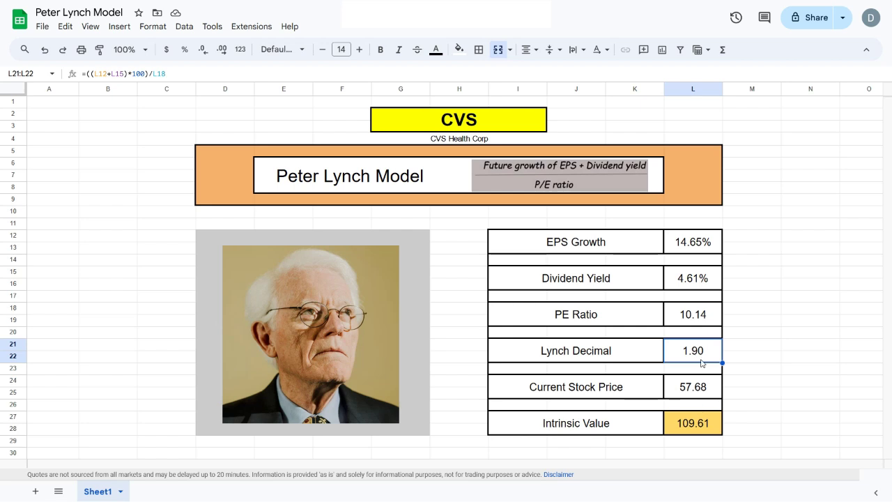
pyautogui.click(695, 424)
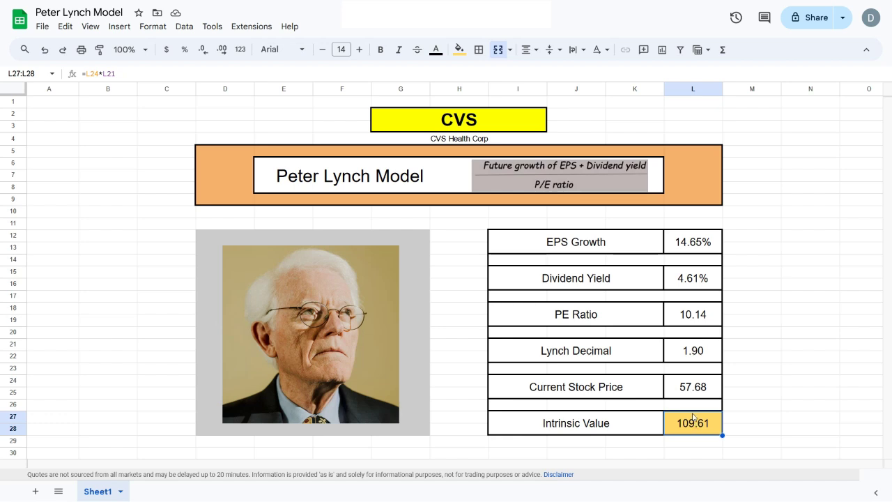
# Change the ticker in G2 from CVS to WM.
pyautogui.click(437, 125)
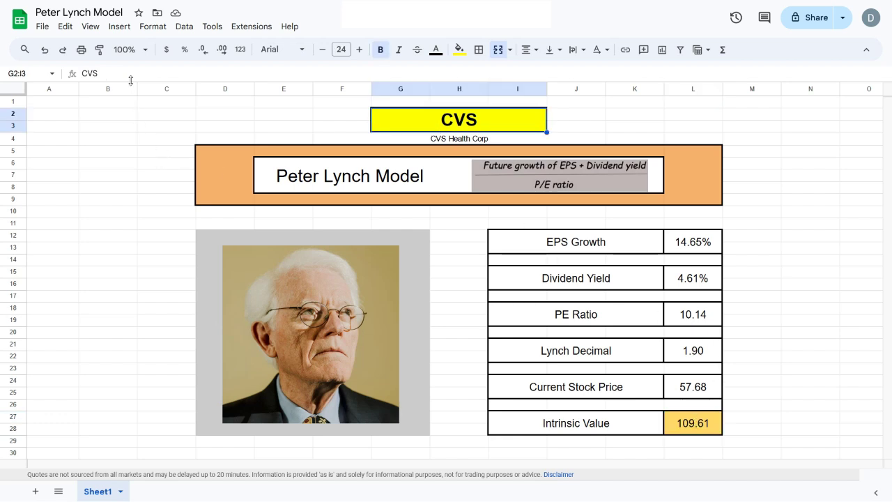
pyautogui.click(572, 117)
pyautogui.press('Left')
pyautogui.write('WM')
pyautogui.press('Return')
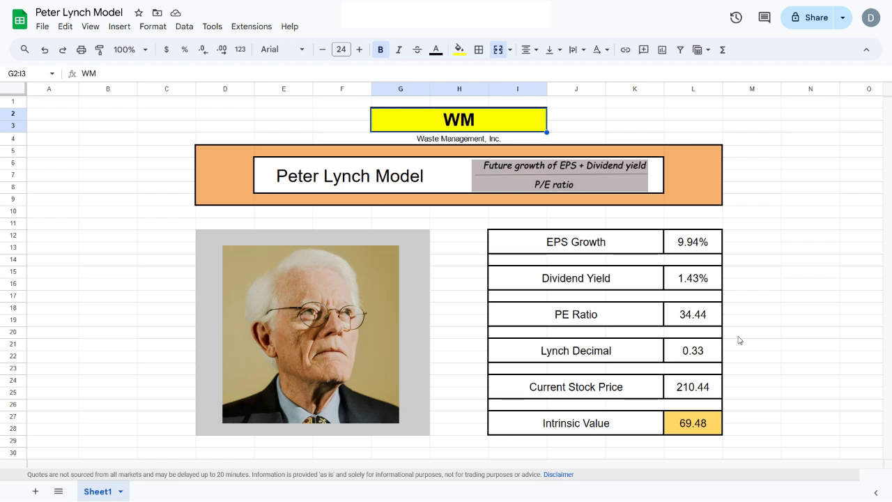
pyautogui.click(225, 126)
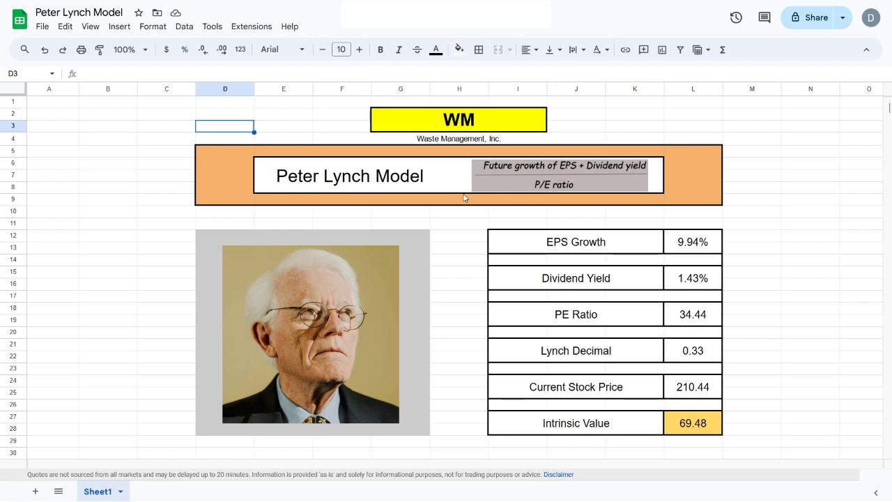
# Inspect the ENGINE block's IMPORTHTML forecast formula and the 2019–2028 EPS Growth row.
pyautogui.click(688, 244)
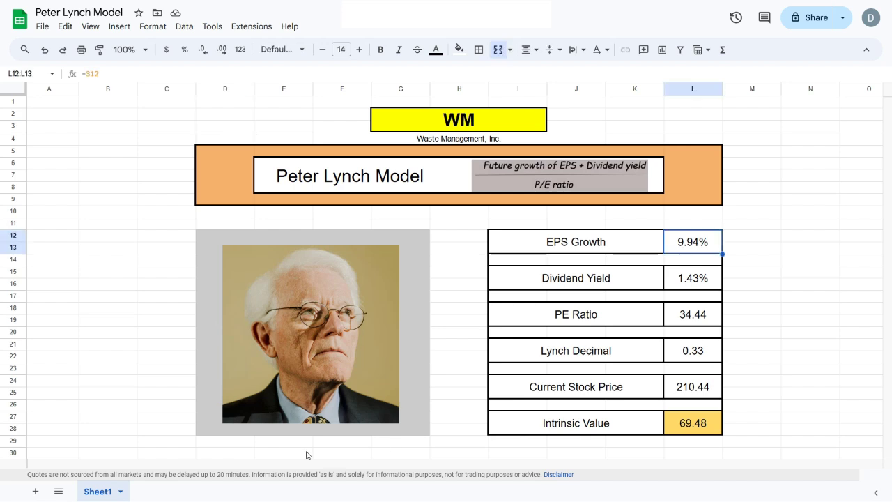
pyautogui.moveTo(227, 465); pyautogui.dragTo(560, 444)
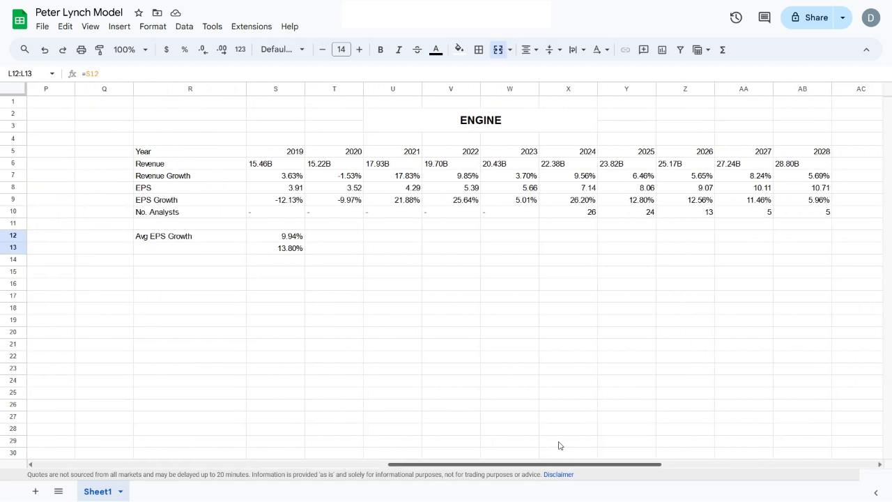
pyautogui.click(477, 123)
pyautogui.click(208, 153)
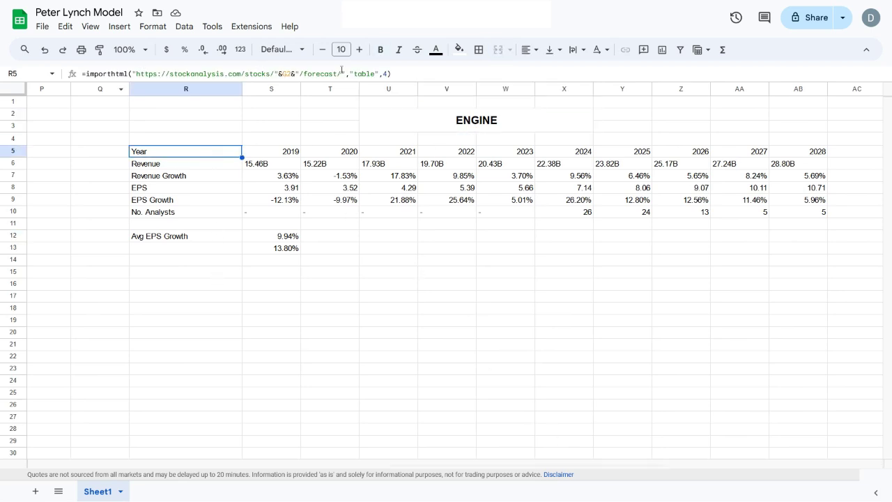
pyautogui.moveTo(403, 74); pyautogui.dragTo(81, 74)
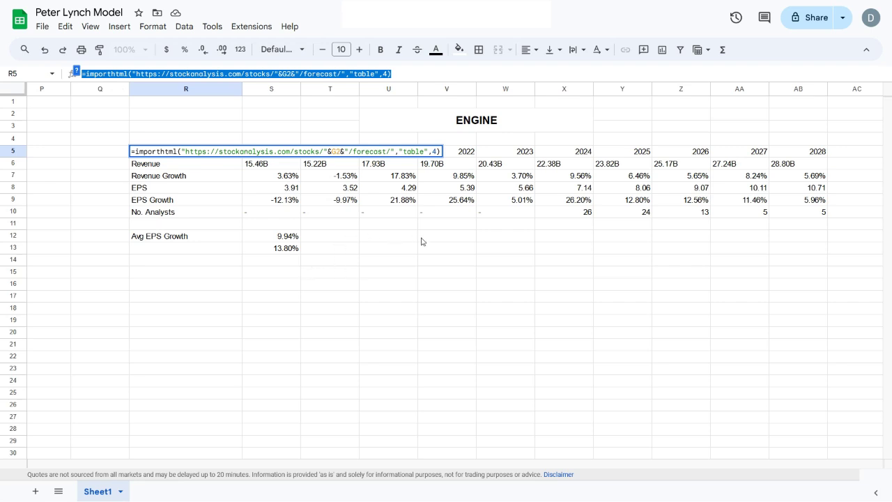
pyautogui.click(412, 190)
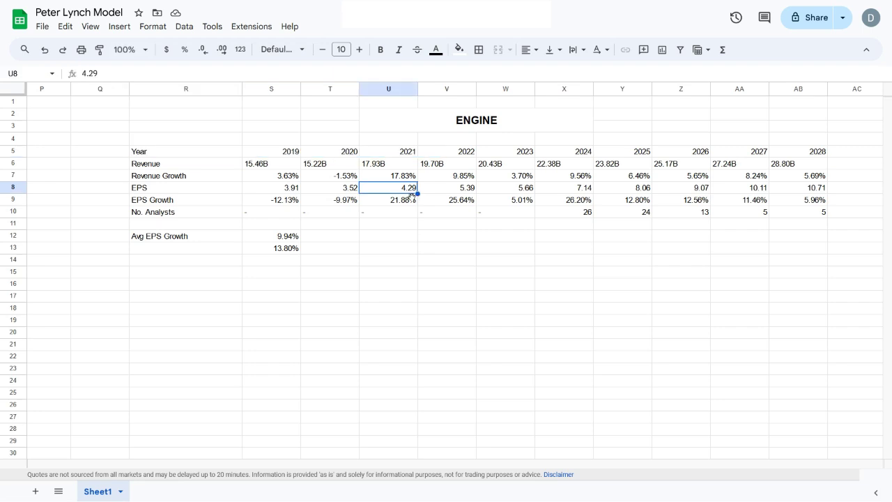
pyautogui.click(155, 201)
pyautogui.moveTo(256, 200); pyautogui.dragTo(803, 201)
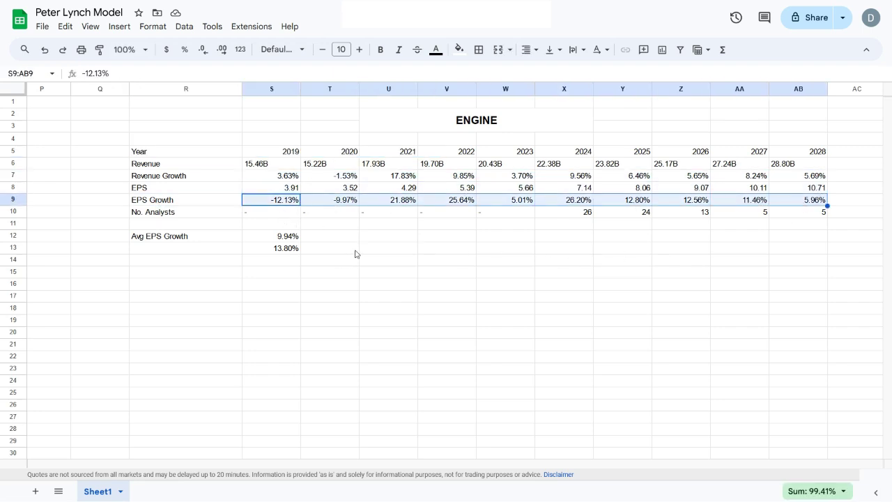
# Check the formula's G2 ticker reference, recommit it unchanged, and select the forecast table R5:AB10.
pyautogui.click(192, 155)
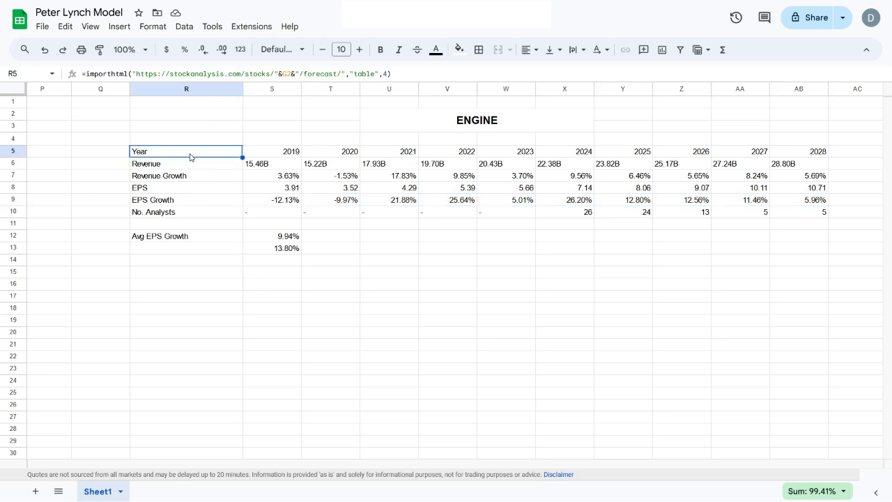
pyautogui.moveTo(293, 73); pyautogui.dragTo(282, 73)
pyautogui.moveTo(504, 467); pyautogui.dragTo(271, 467)
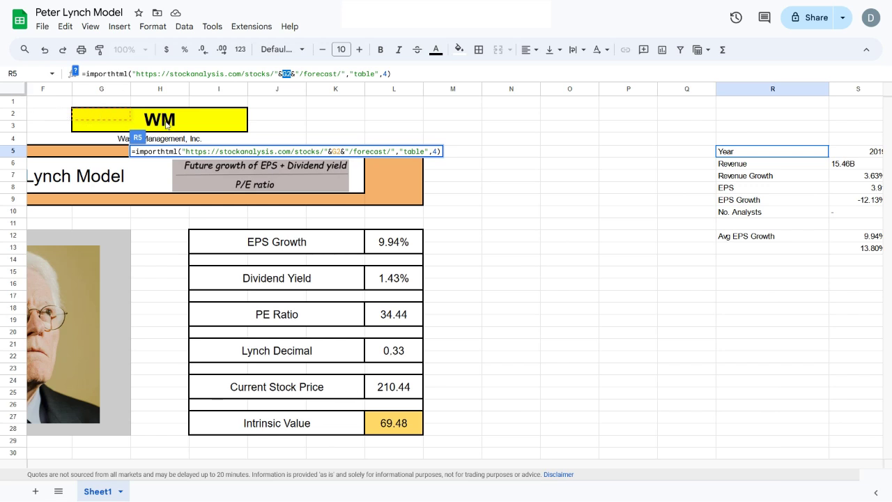
pyautogui.hscroll(10, 390, 98)
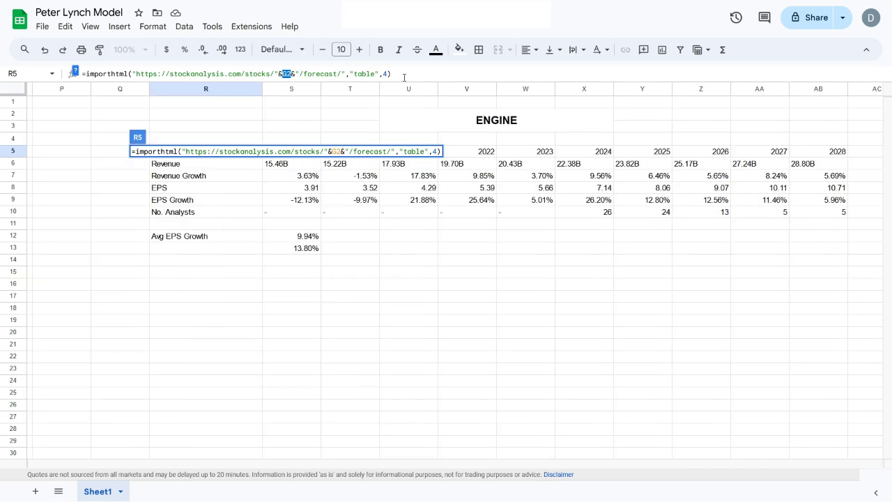
pyautogui.click(399, 77)
pyautogui.press('Return')
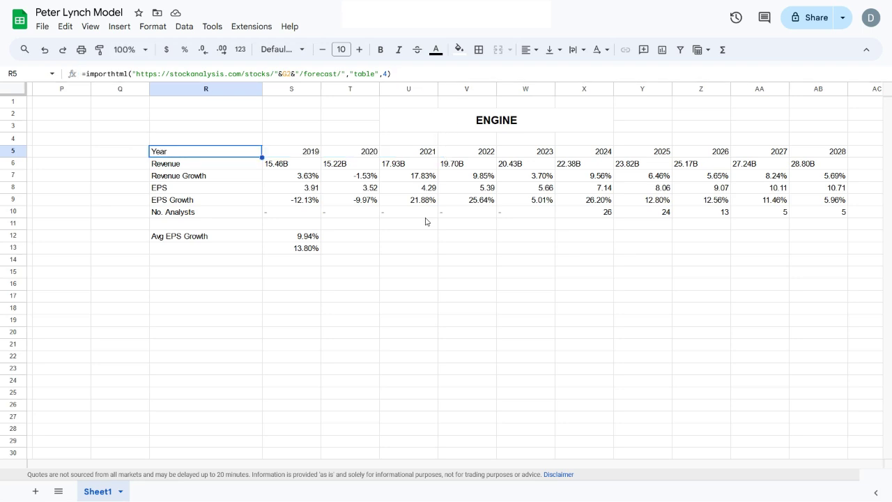
pyautogui.click(424, 223)
pyautogui.moveTo(244, 145); pyautogui.dragTo(823, 213)
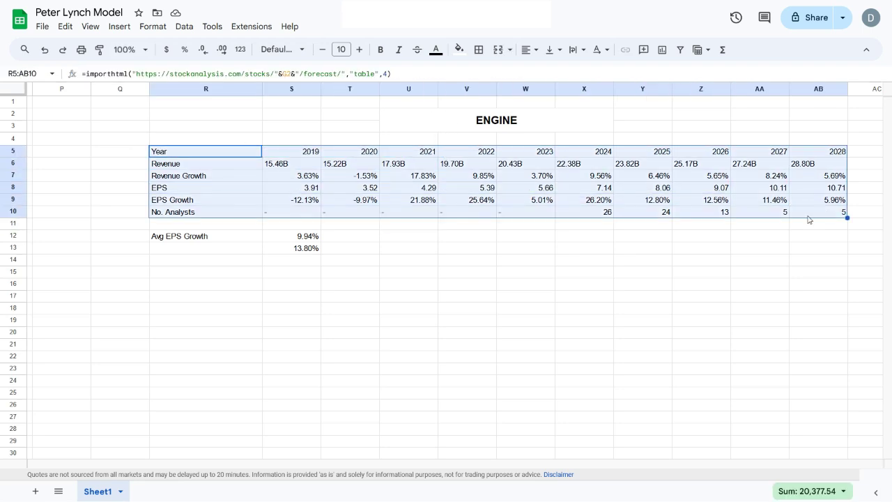
pyautogui.click(519, 320)
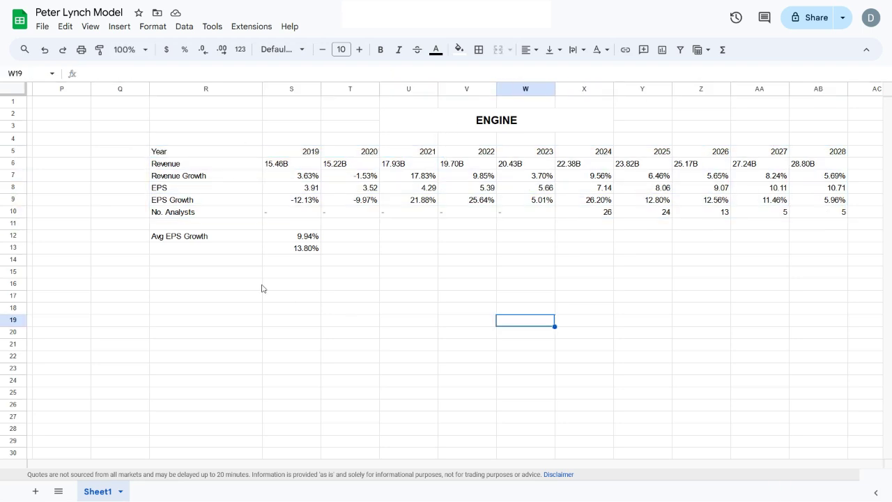
pyautogui.click(300, 240)
pyautogui.hscroll(1, 300, 264)
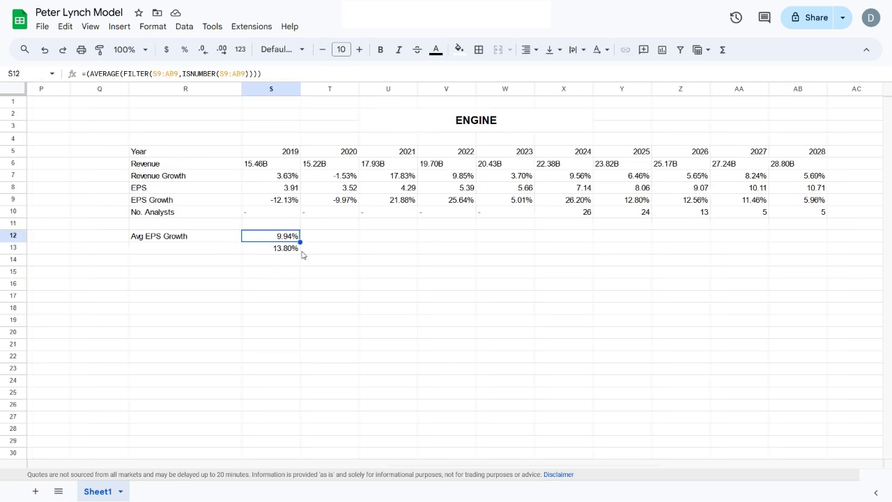
pyautogui.moveTo(491, 468); pyautogui.dragTo(166, 450)
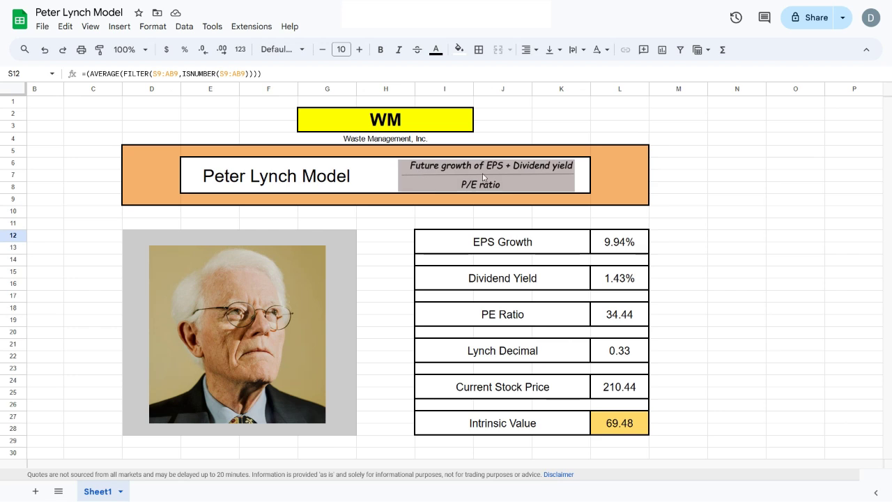
pyautogui.moveTo(293, 467); pyautogui.dragTo(639, 442)
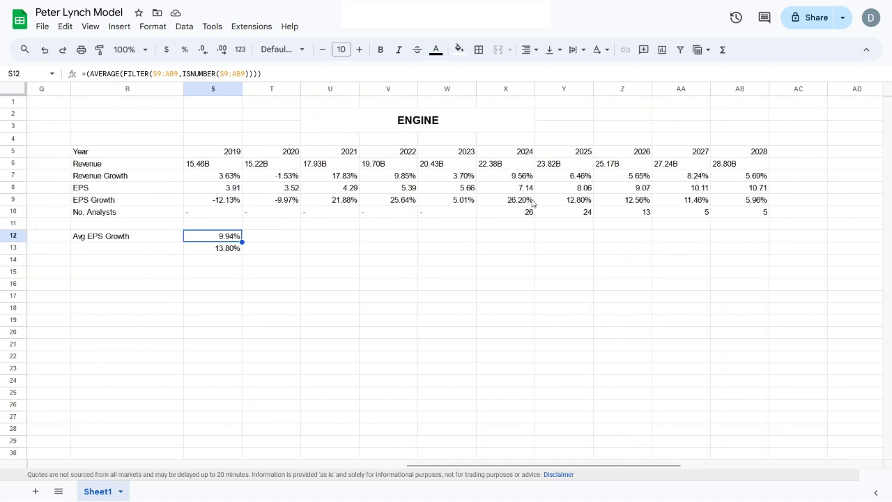
pyautogui.moveTo(528, 202); pyautogui.dragTo(758, 202)
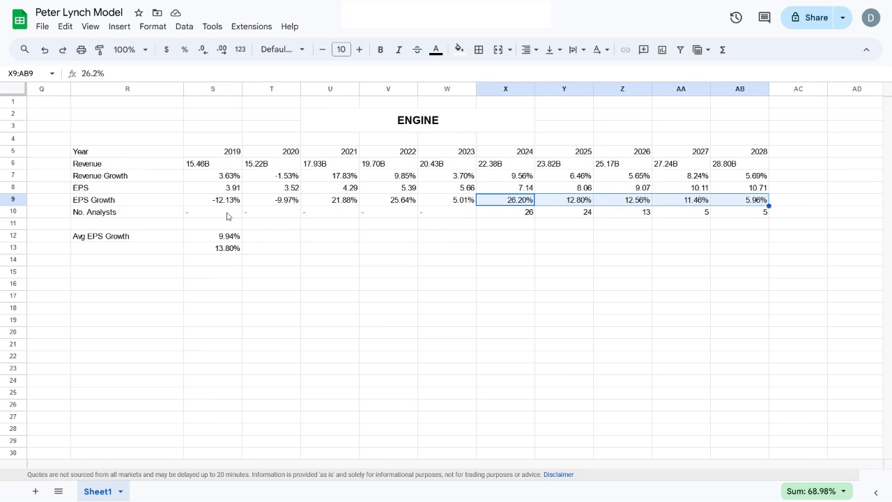
pyautogui.moveTo(222, 202); pyautogui.dragTo(446, 203)
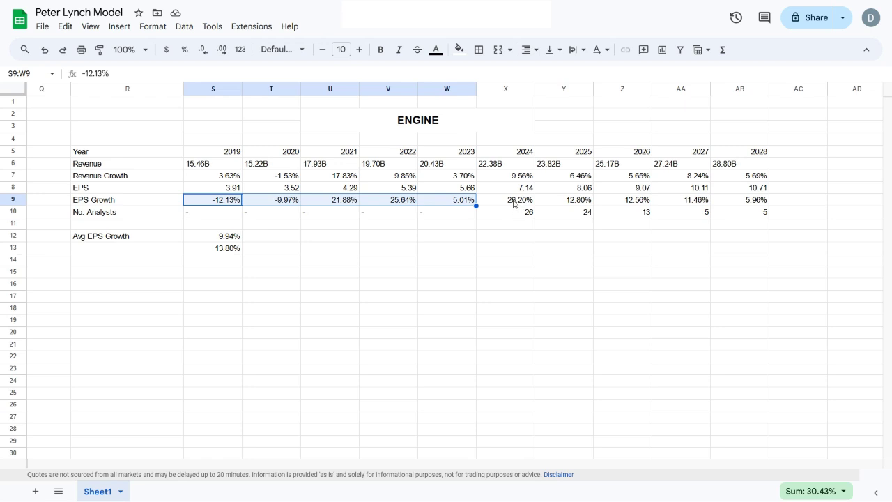
pyautogui.moveTo(514, 204); pyautogui.dragTo(737, 202)
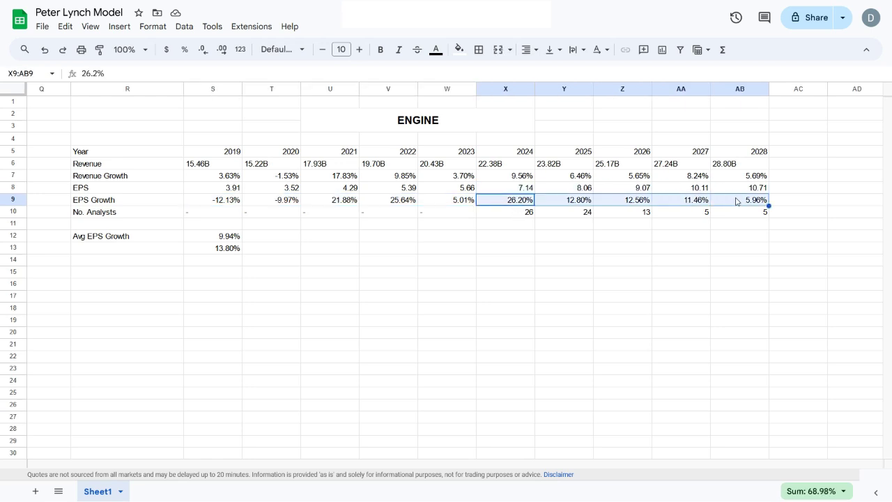
pyautogui.click(224, 237)
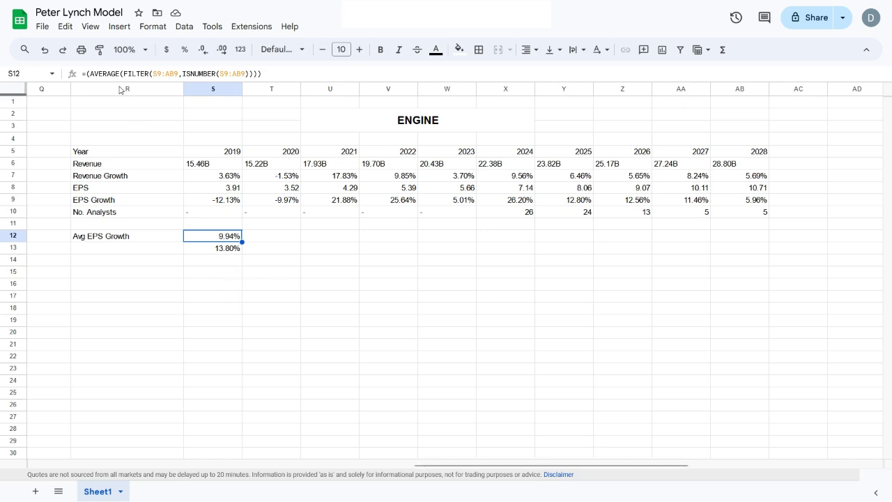
pyautogui.moveTo(283, 78); pyautogui.dragTo(89, 76)
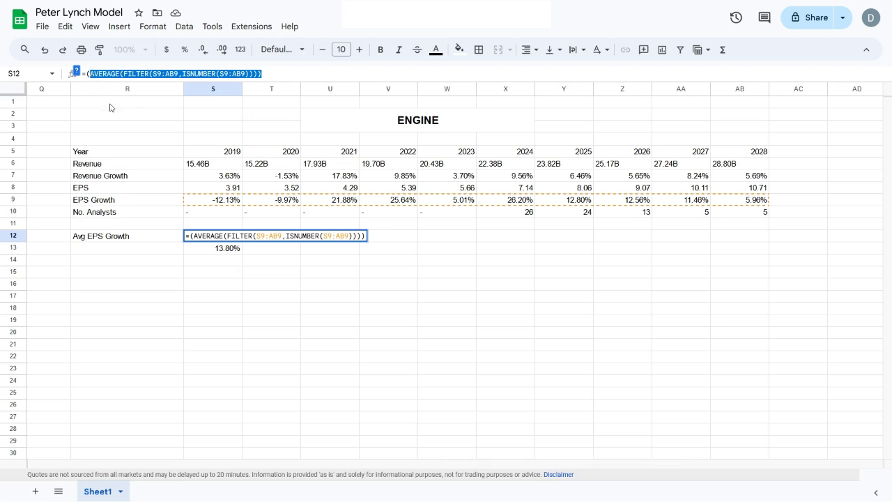
pyautogui.click(296, 312)
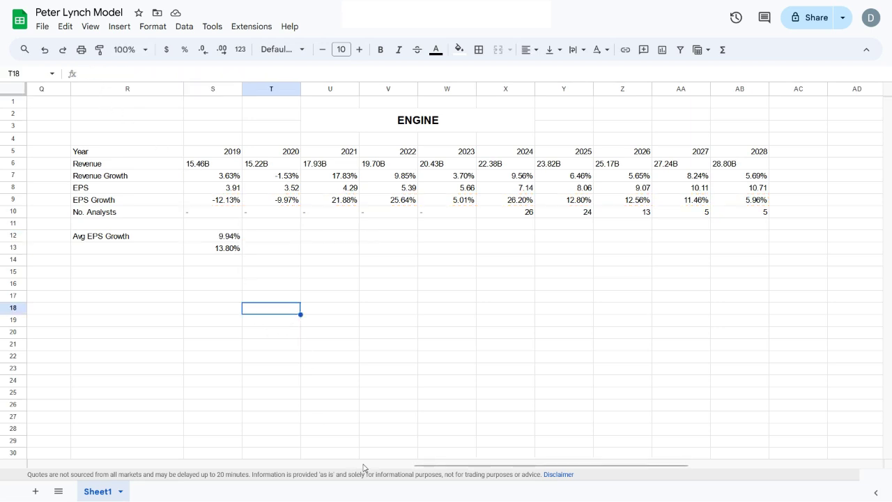
pyautogui.moveTo(450, 465); pyautogui.dragTo(195, 462)
pyautogui.click(864, 238)
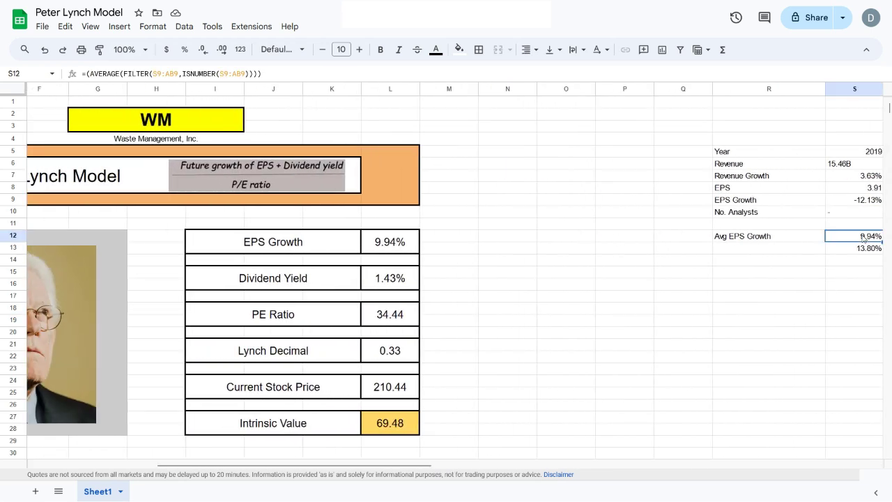
pyautogui.click(403, 249)
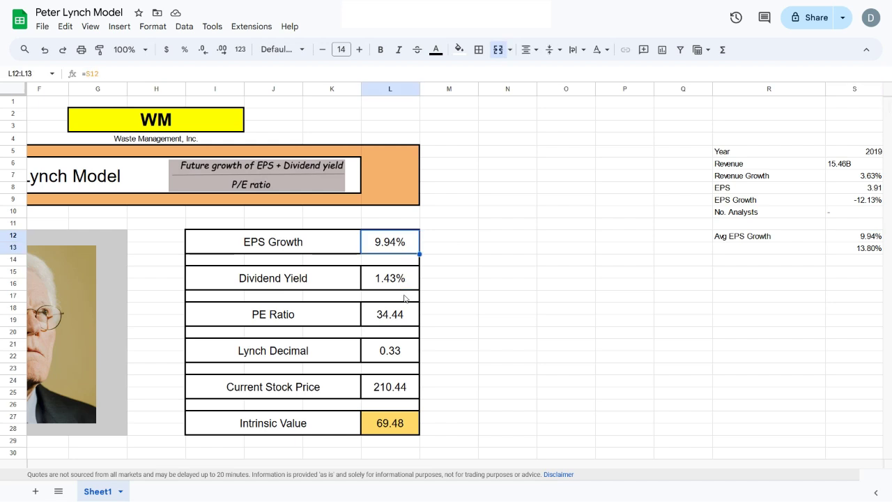
pyautogui.moveTo(323, 469); pyautogui.dragTo(232, 469)
pyautogui.click(606, 284)
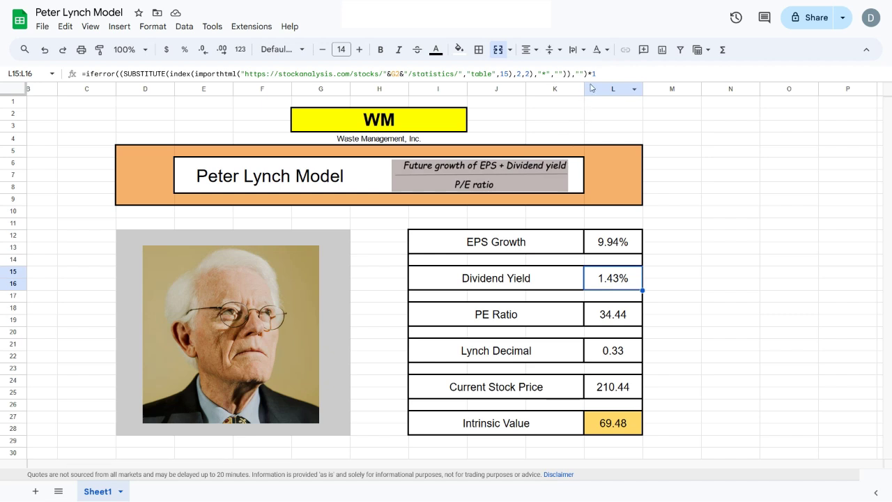
pyautogui.press('F2')
pyautogui.press('BackSpace')
pyautogui.press('BackSpace')
pyautogui.press('Return')
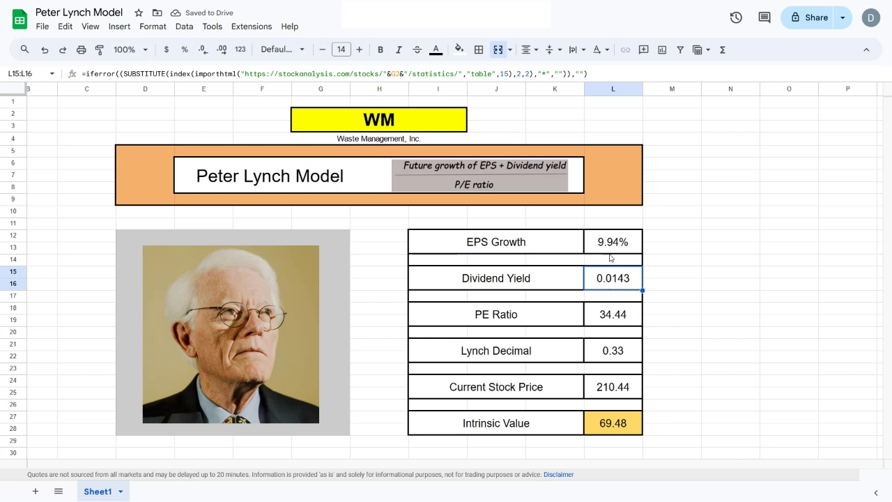
pyautogui.press('F2')
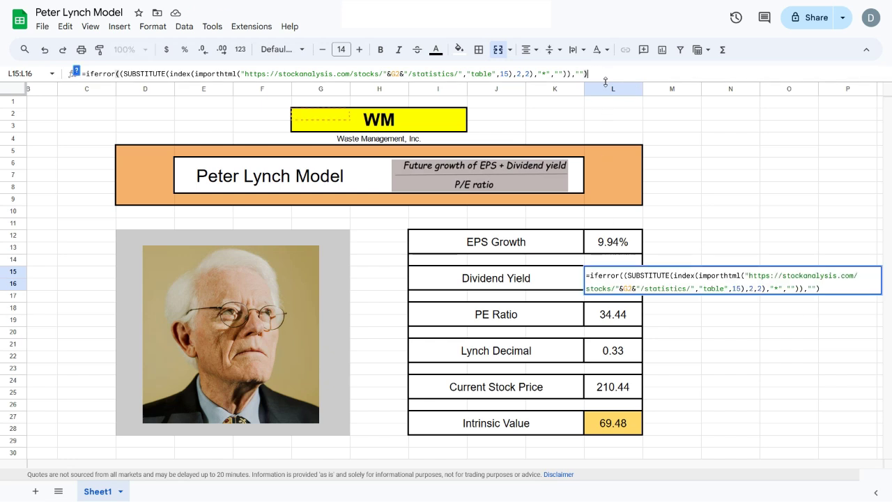
pyautogui.write('*1')
pyautogui.press('Return')
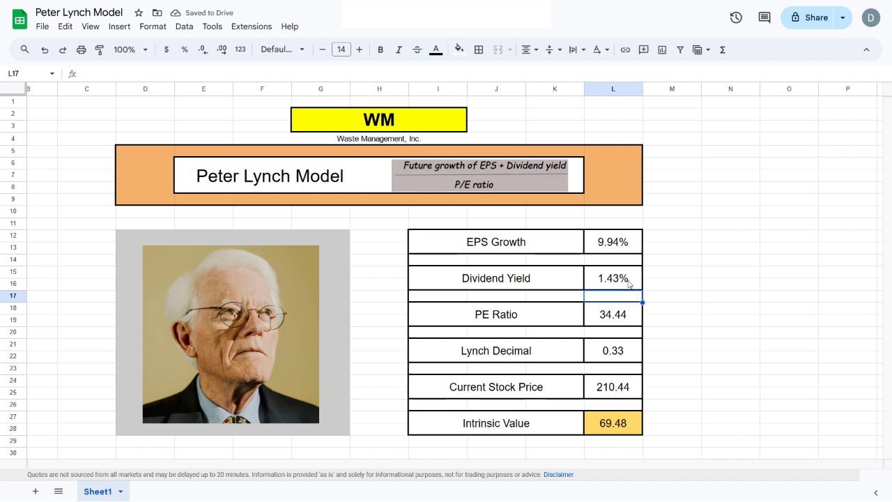
pyautogui.click(626, 283)
pyautogui.click(622, 318)
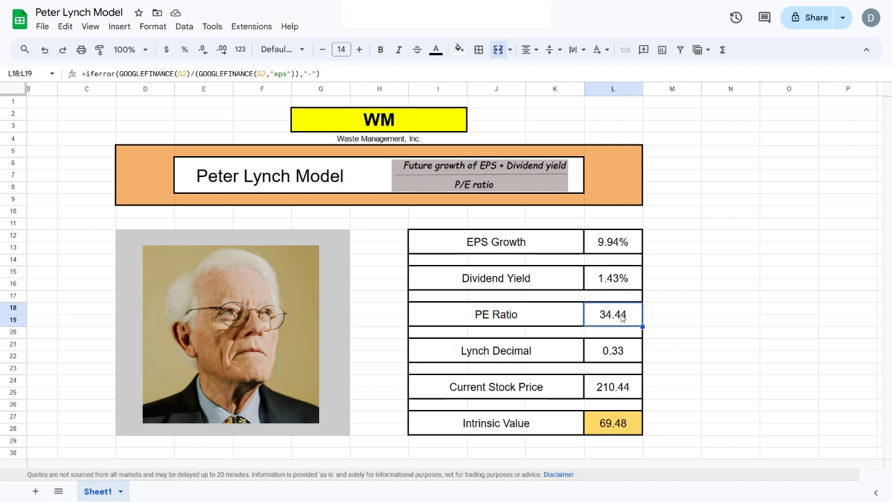
pyautogui.moveTo(198, 73); pyautogui.dragTo(250, 74)
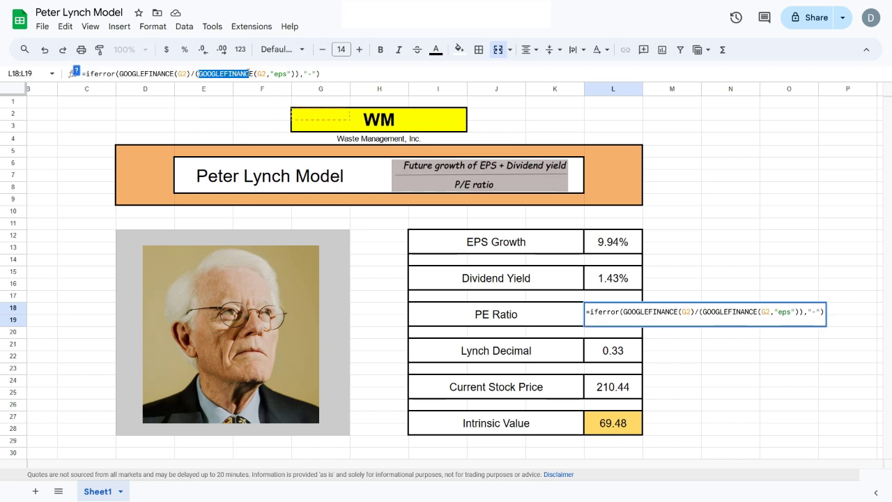
pyautogui.click(684, 217)
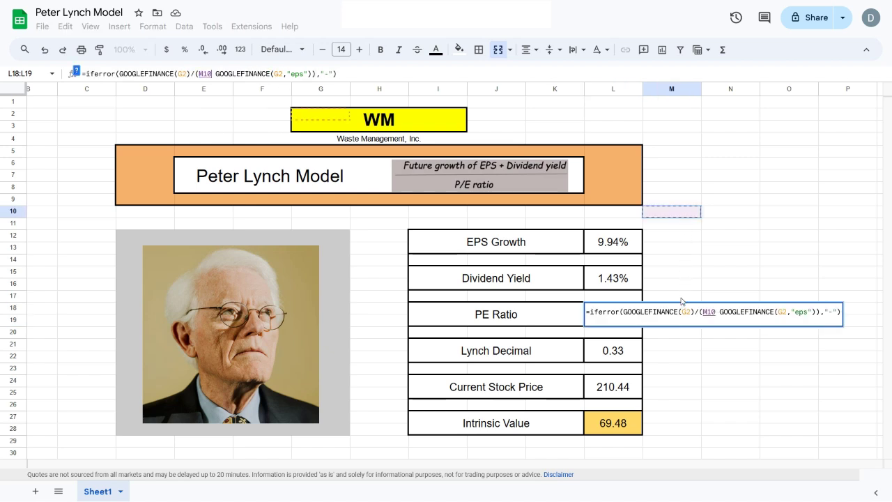
pyautogui.press('Escape')
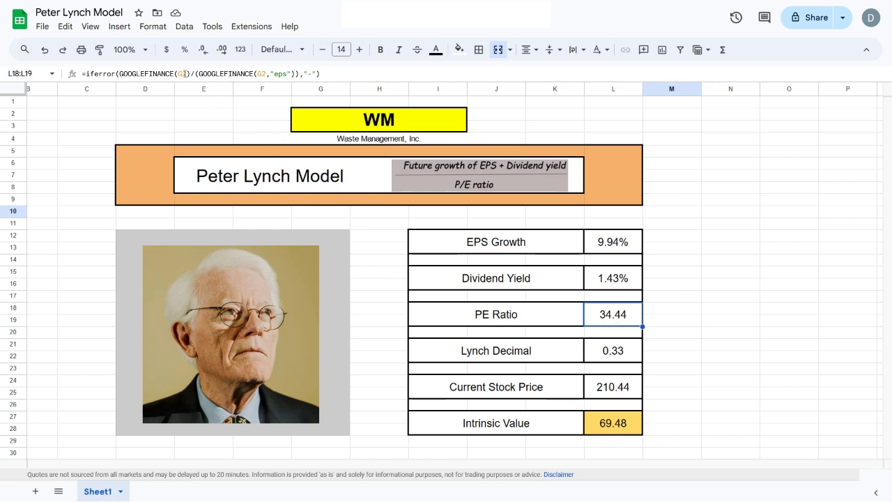
pyautogui.moveTo(192, 75); pyautogui.dragTo(107, 74)
pyautogui.click(186, 75)
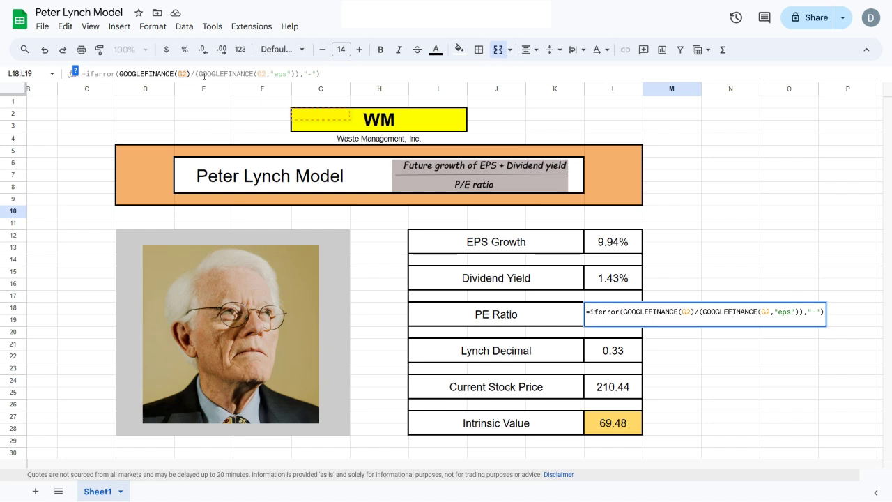
pyautogui.click(200, 74)
pyautogui.press('Right')
pyautogui.press('Right')
pyautogui.press('Right')
pyautogui.press('Right')
pyautogui.press('Right')
pyautogui.press('Right')
pyautogui.press('Right')
pyautogui.press('Right')
pyautogui.press('Right')
pyautogui.press('Right')
pyautogui.press('Right')
pyautogui.press('Right')
pyautogui.press('Right')
pyautogui.press('Right')
pyautogui.press('Right')
pyautogui.press('Right')
pyautogui.press('Right')
pyautogui.press('Right')
pyautogui.press('Right')
pyautogui.press('Right')
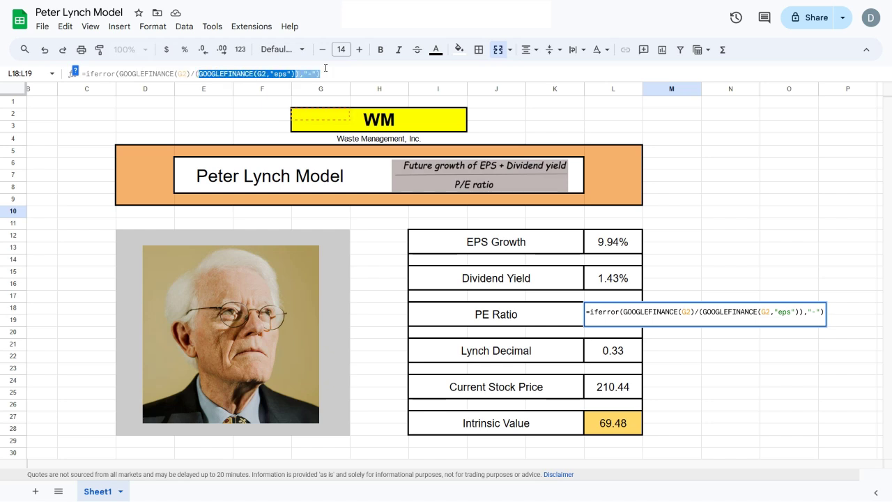
pyautogui.click(697, 236)
pyautogui.click(635, 316)
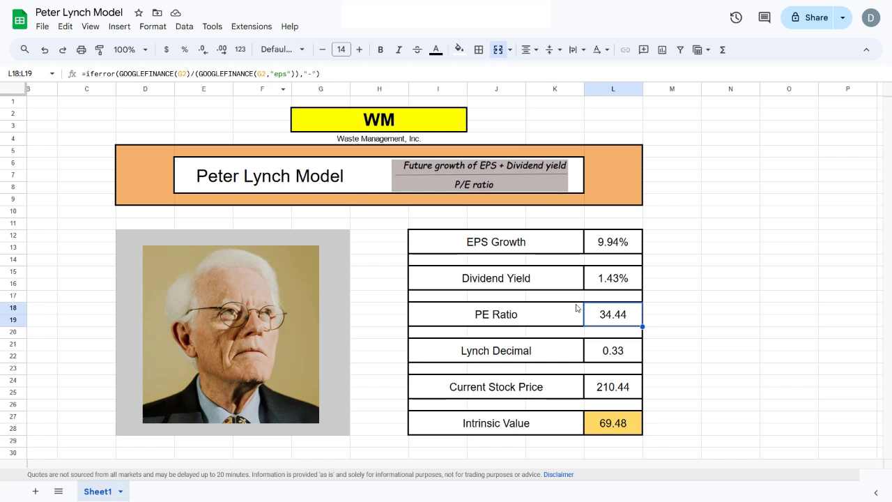
# Walk through the Lynch Decimal formula =((L12+L15)*100)/L18, highlighting the sum and the ×100 part.
pyautogui.click(613, 350)
pyautogui.click(101, 73)
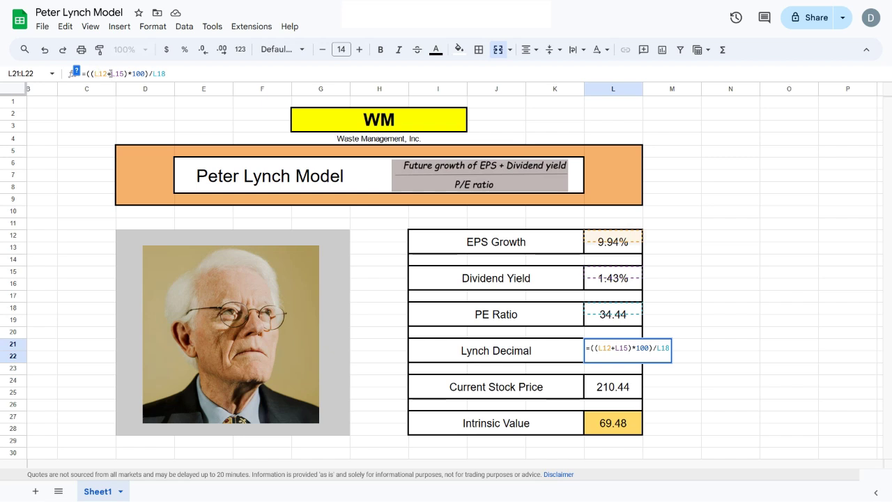
pyautogui.moveTo(127, 73); pyautogui.dragTo(89, 73)
pyautogui.moveTo(148, 73); pyautogui.dragTo(86, 74)
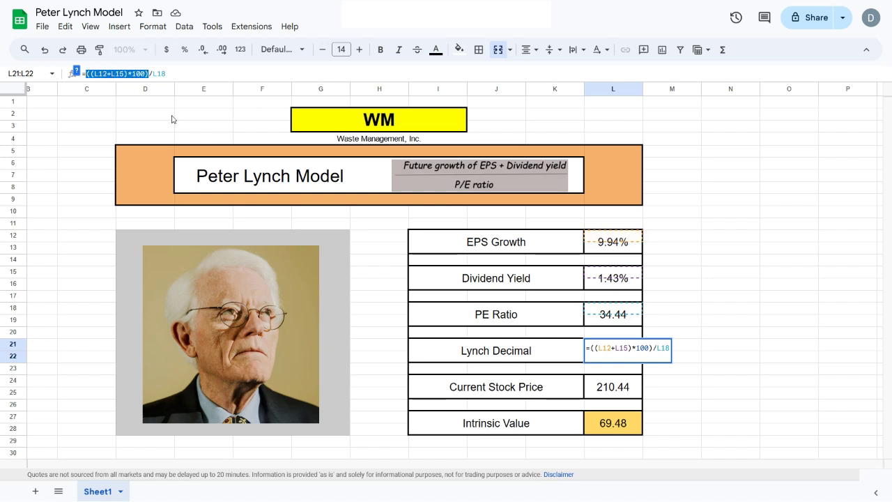
pyautogui.click(648, 242)
# Check the Dividend Yield formula in L15 and the cells the L21 Lynch Decimal uses.
pyautogui.click(606, 282)
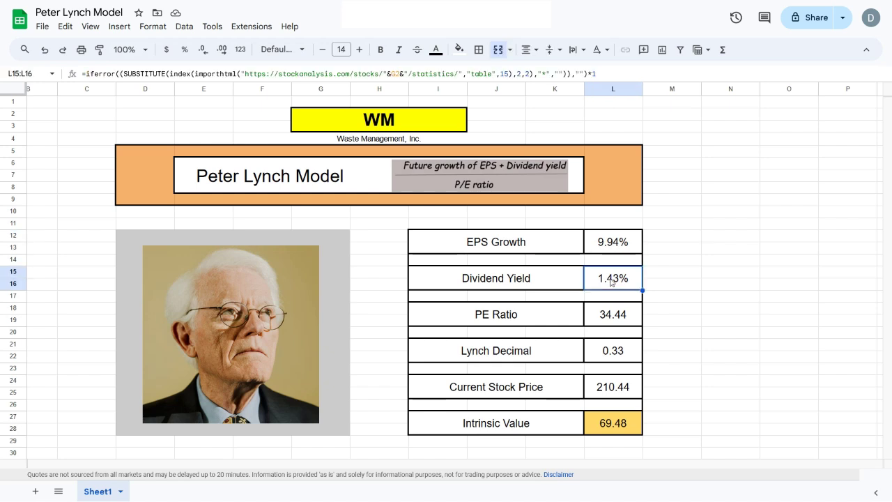
pyautogui.click(626, 352)
pyautogui.click(167, 73)
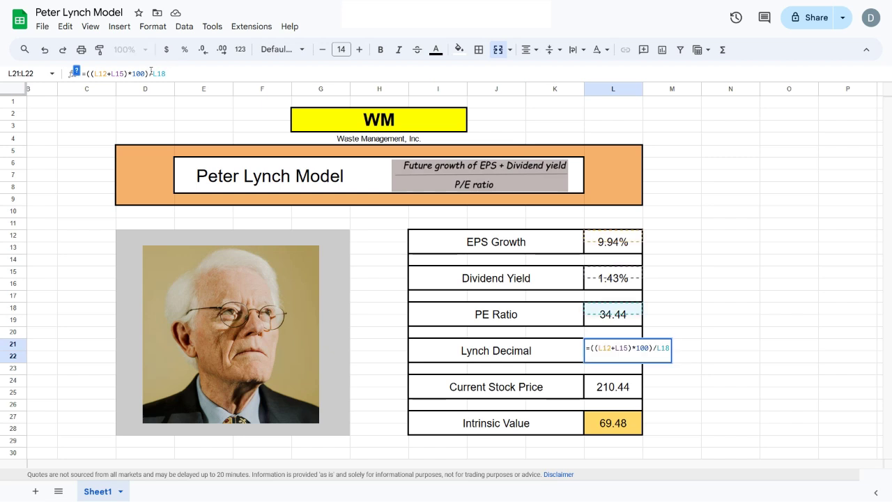
pyautogui.click(704, 287)
pyautogui.click(635, 354)
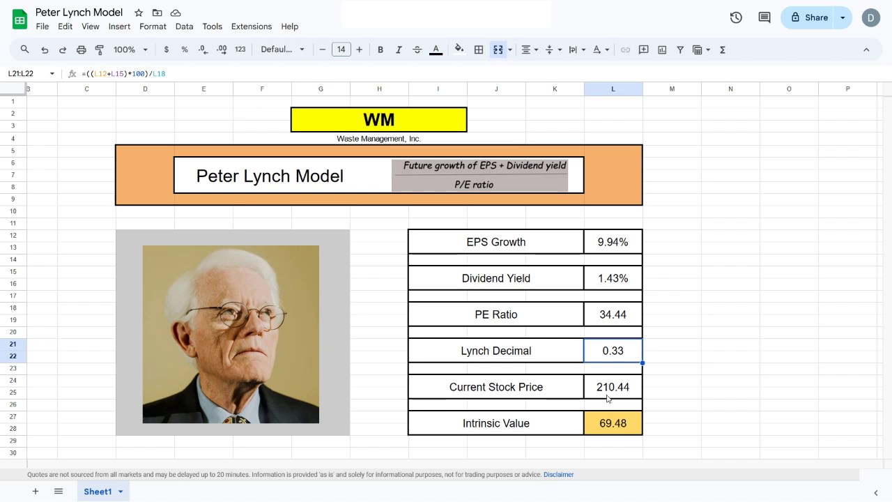
pyautogui.click(609, 395)
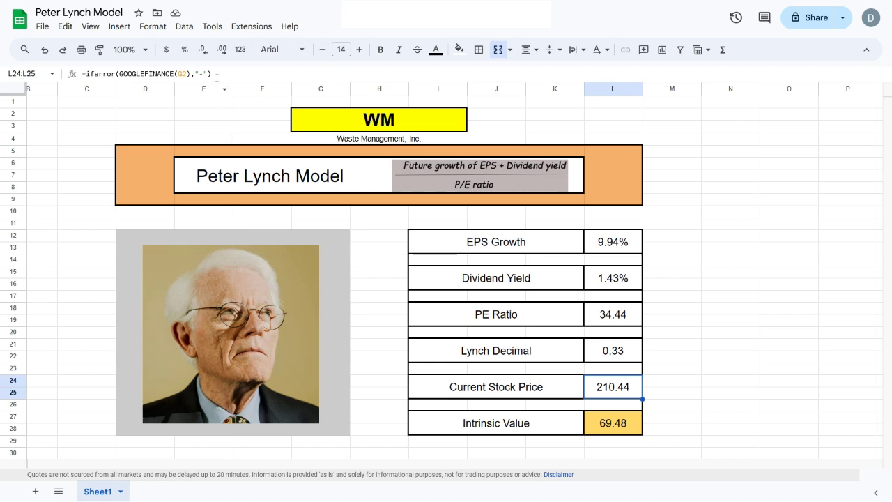
pyautogui.click(127, 69)
pyautogui.moveTo(117, 73); pyautogui.dragTo(178, 73)
pyautogui.click(688, 335)
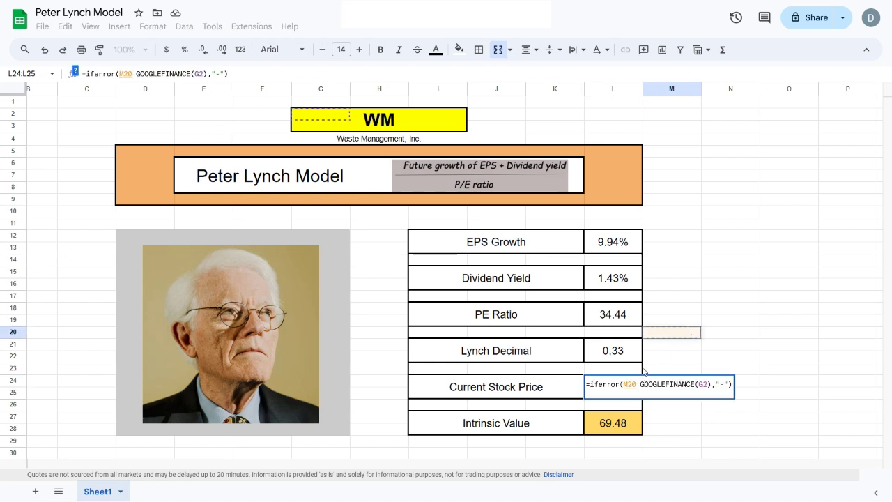
pyautogui.press('Escape')
pyautogui.click(618, 359)
pyautogui.click(616, 391)
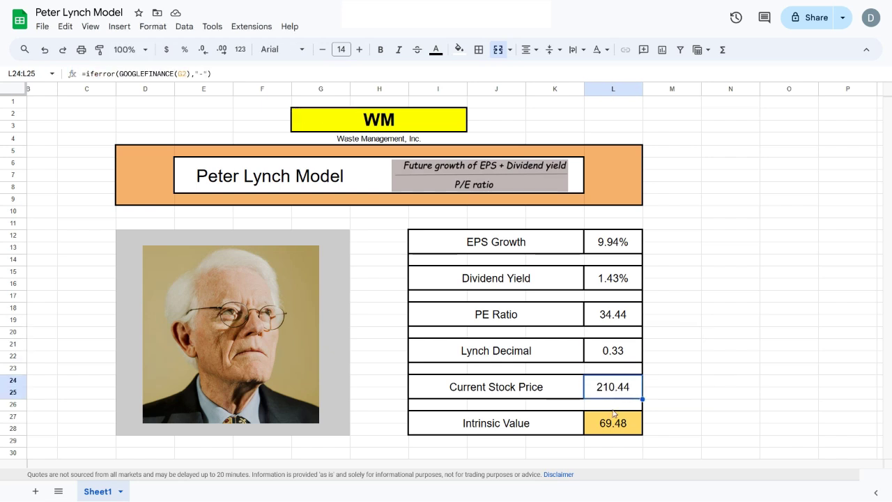
pyautogui.click(615, 427)
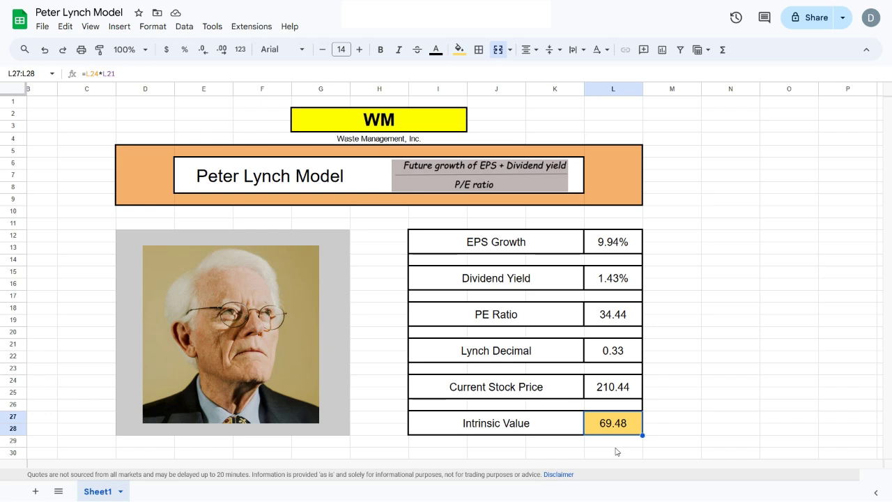
pyautogui.hscroll(-2, 615, 452)
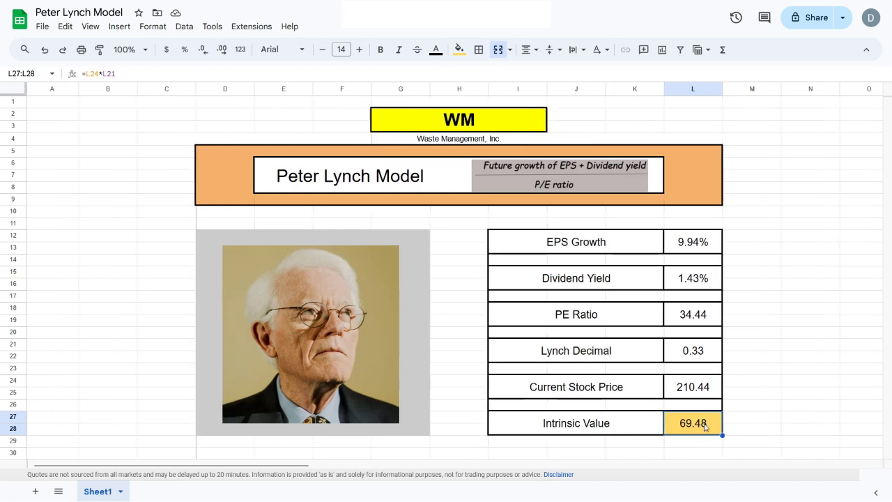
pyautogui.click(703, 249)
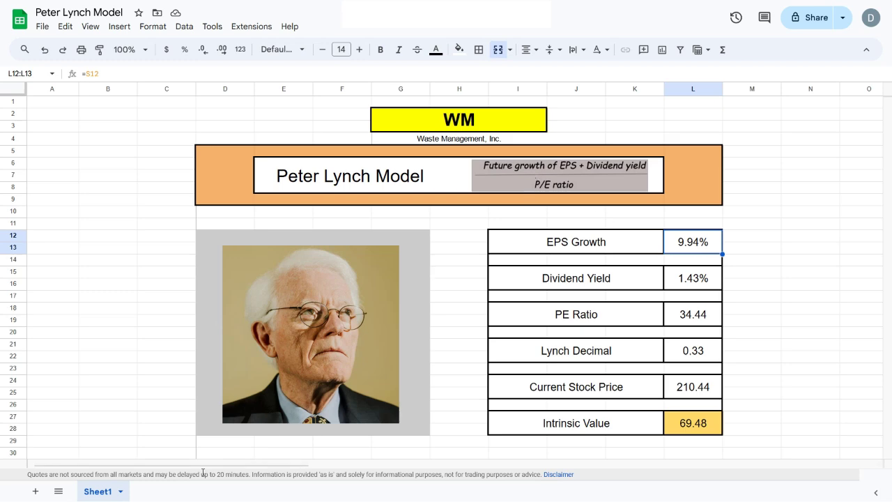
# Inspect the S12 AVERAGE of EPS growth and select the 2024–2028 estimates X9:AB9.
pyautogui.moveTo(202, 469); pyautogui.dragTo(560, 453)
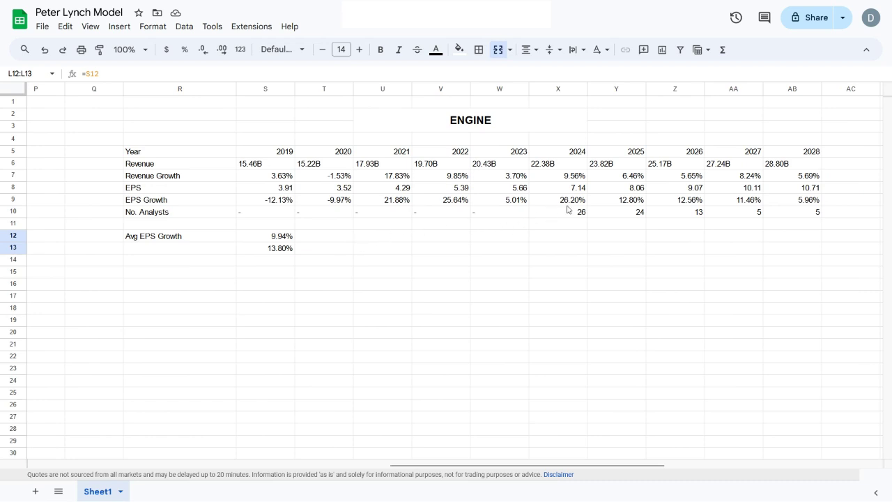
pyautogui.click(285, 236)
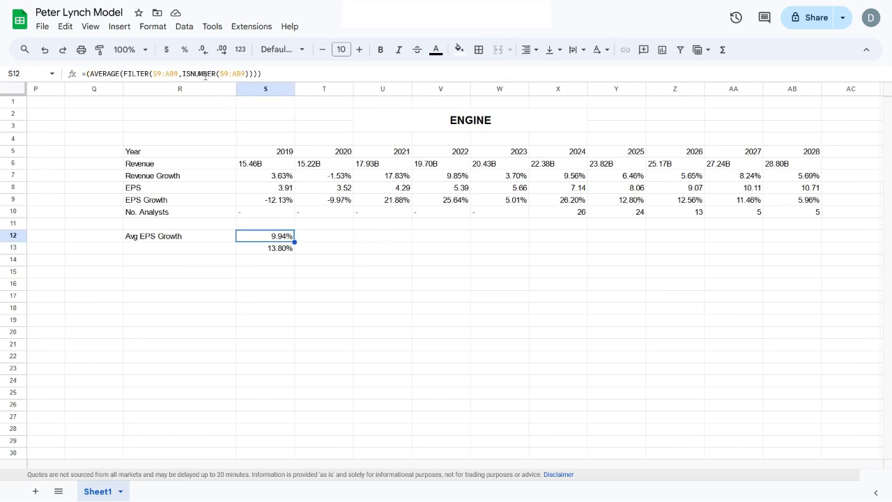
pyautogui.click(161, 70)
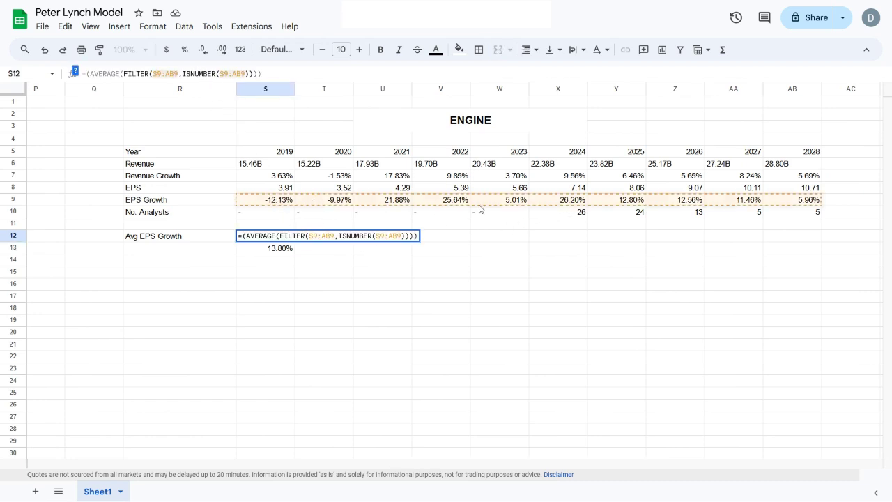
pyautogui.click(555, 202)
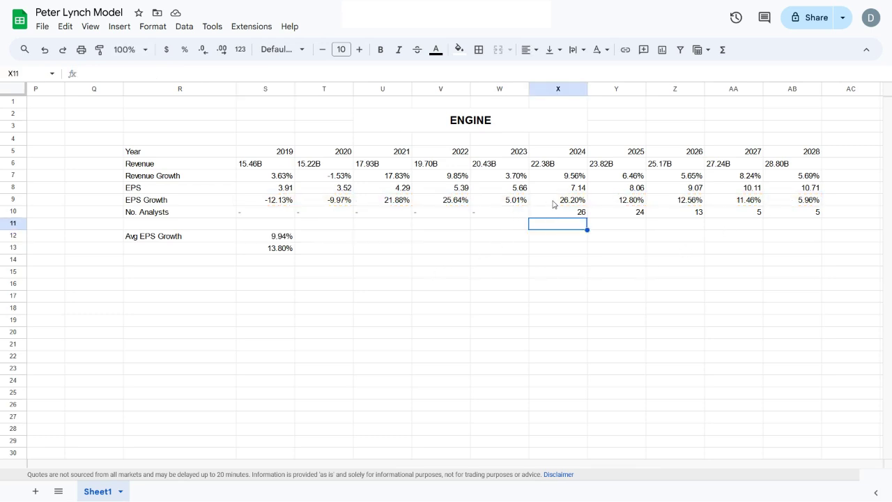
pyautogui.moveTo(568, 202); pyautogui.dragTo(795, 204)
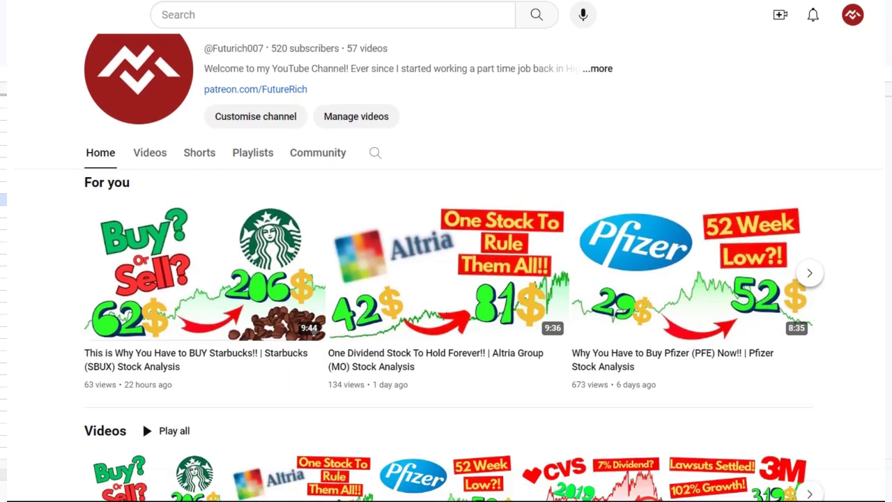
pyautogui.scroll(-10, 191, 440)
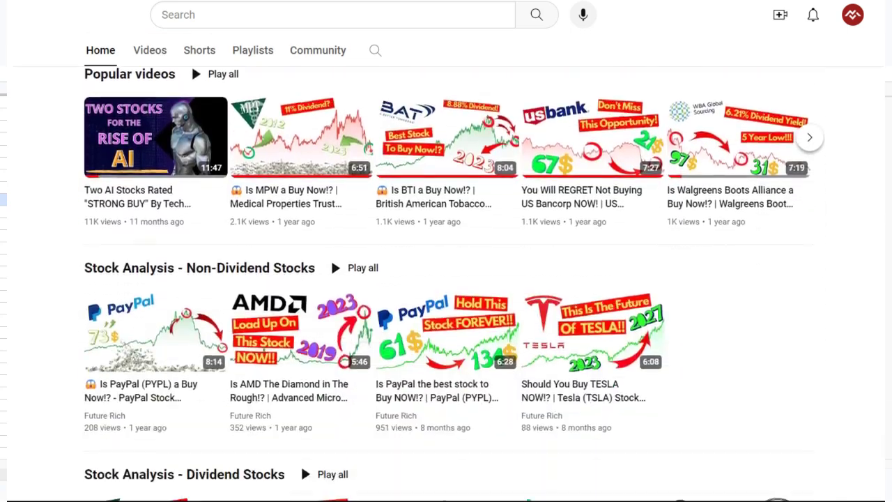
pyautogui.scroll(-3, 300, 294)
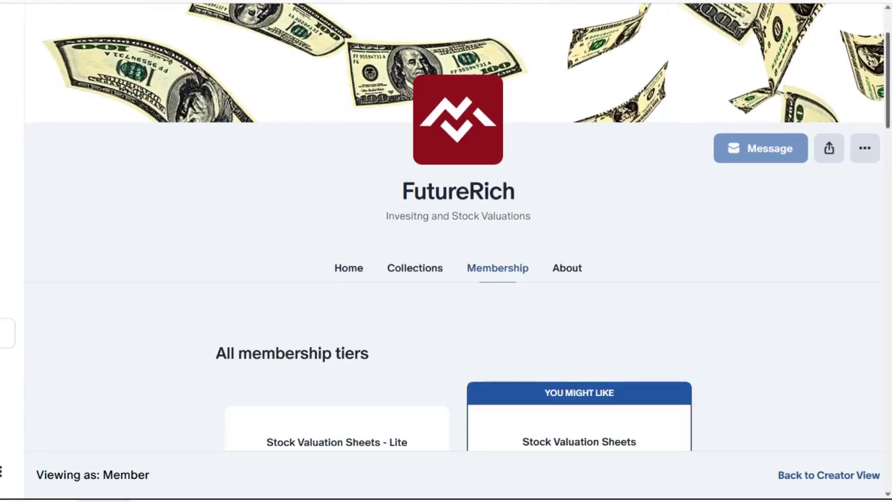
pyautogui.scroll(-10, 446, 251)
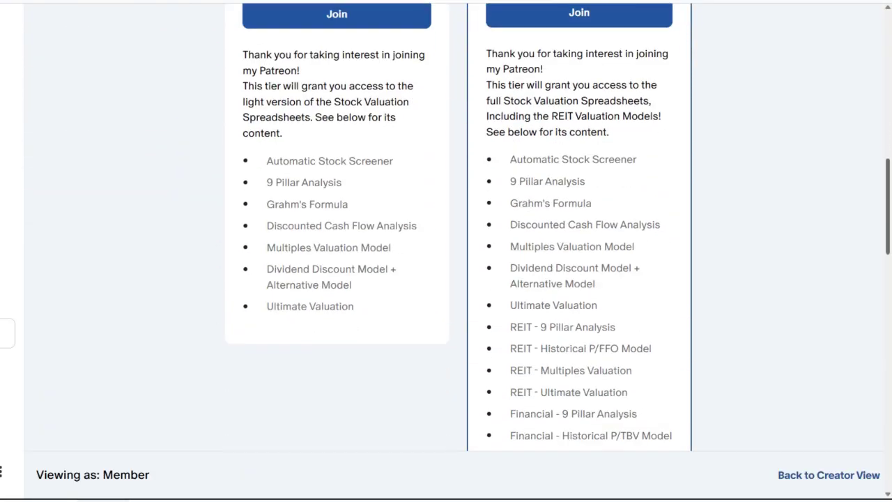
pyautogui.scroll(-15, 446, 251)
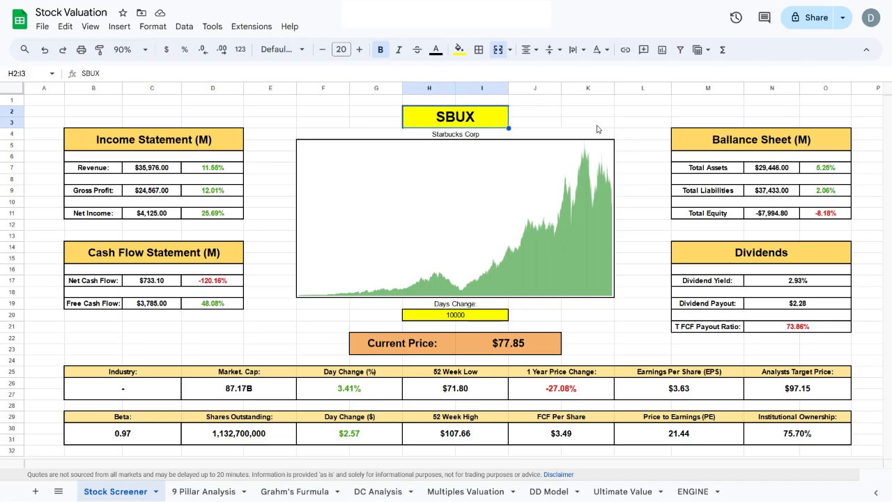
# Set the Stock Valuation ticker to CVS and page through the sheets to Ultimate Value.
pyautogui.write('CVS')
pyautogui.press('Return')
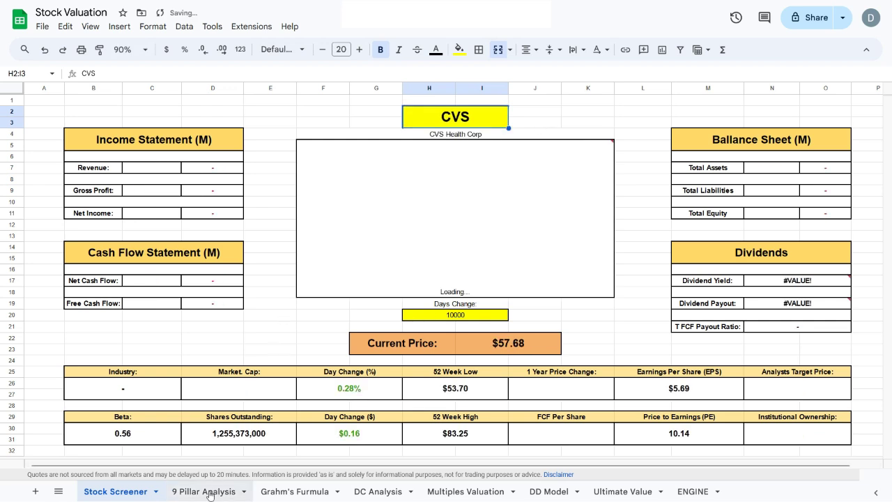
pyautogui.click(209, 492)
pyautogui.click(291, 491)
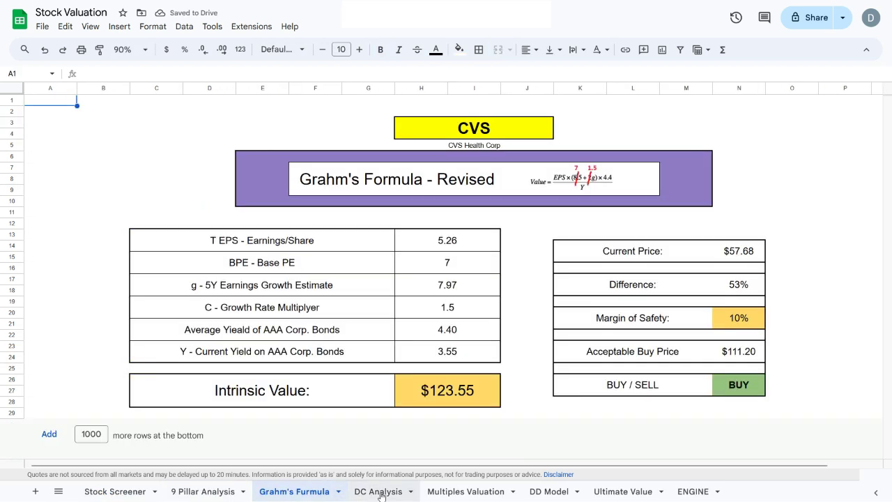
pyautogui.click(387, 492)
pyautogui.click(466, 491)
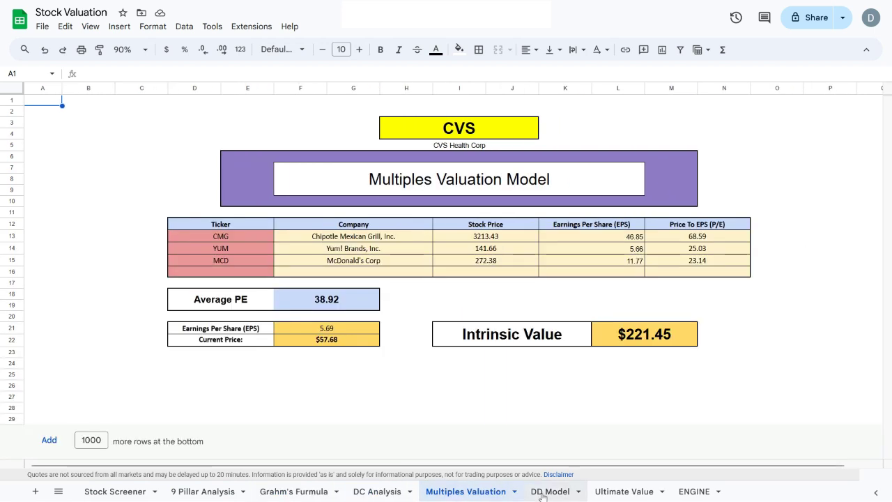
pyautogui.click(544, 492)
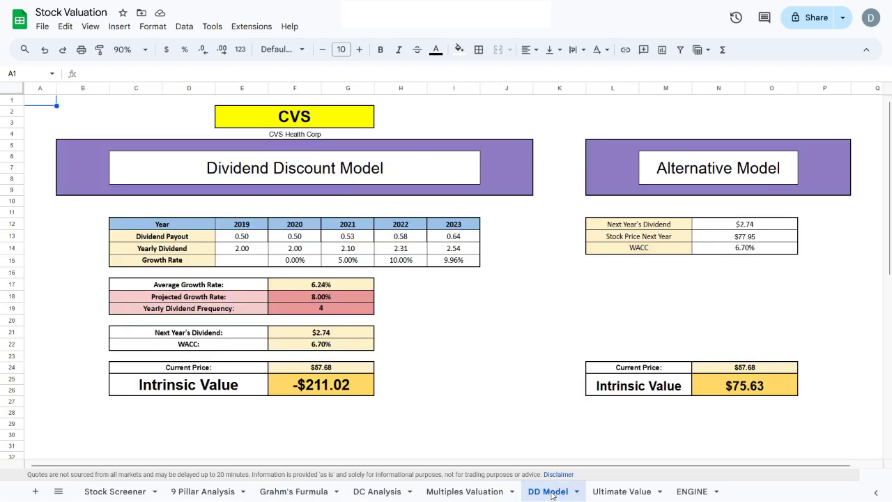
pyautogui.click(617, 493)
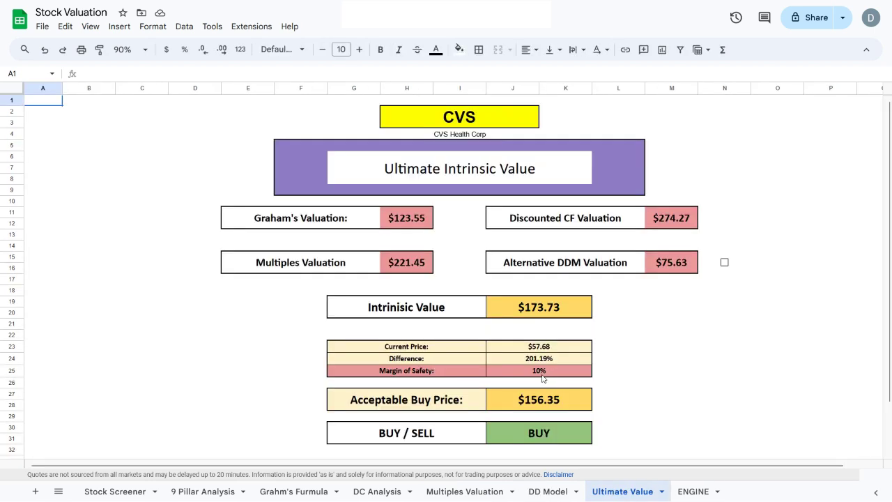
# Check the Graham's, Multiples, Discounted CF and Alternative DDM valuation figures.
pyautogui.click(425, 225)
pyautogui.click(416, 262)
pyautogui.click(665, 222)
pyautogui.click(670, 264)
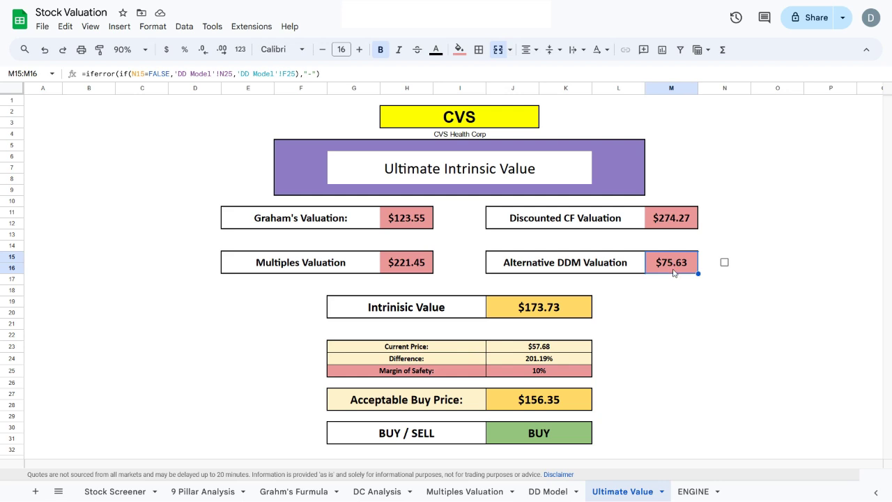